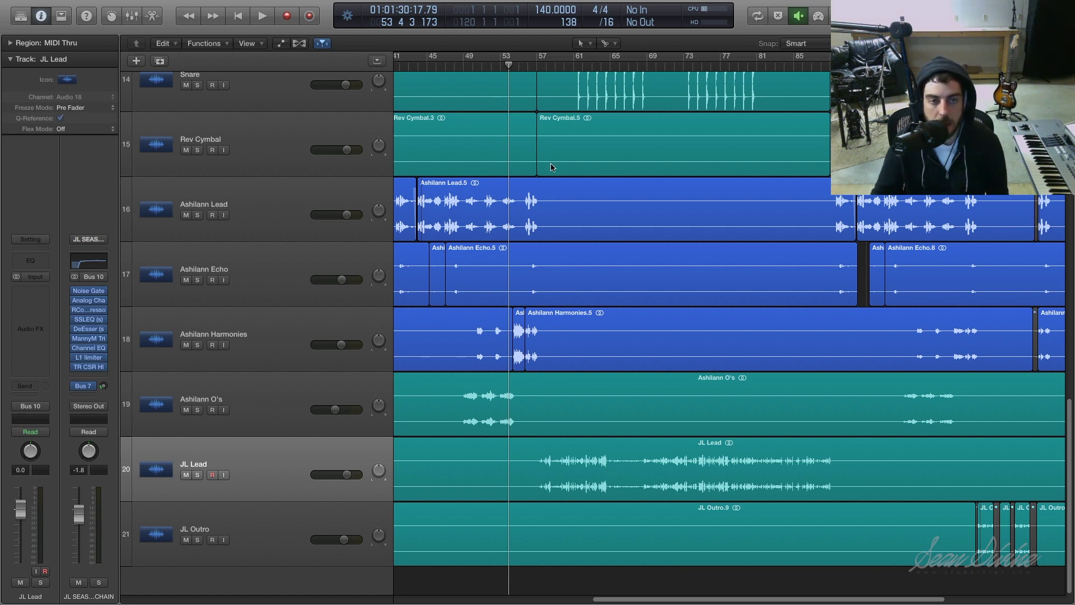
Start playback and zoom in vertically and horizontally on the JL Lead region.
key(space)
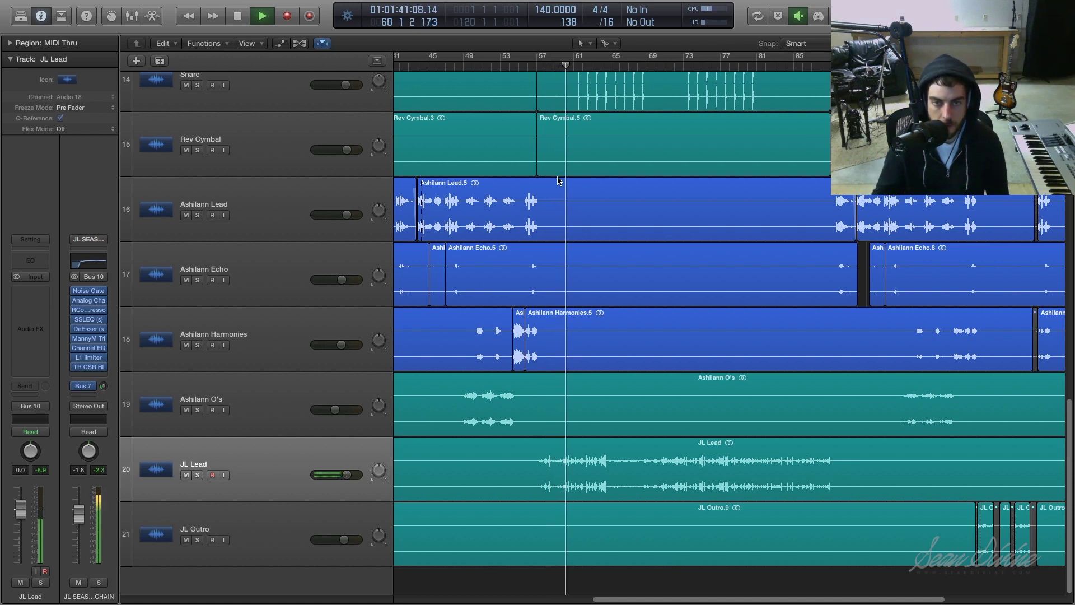
key(super+Down)
key(super+Down)
key(super+Down)
key(super+Down)
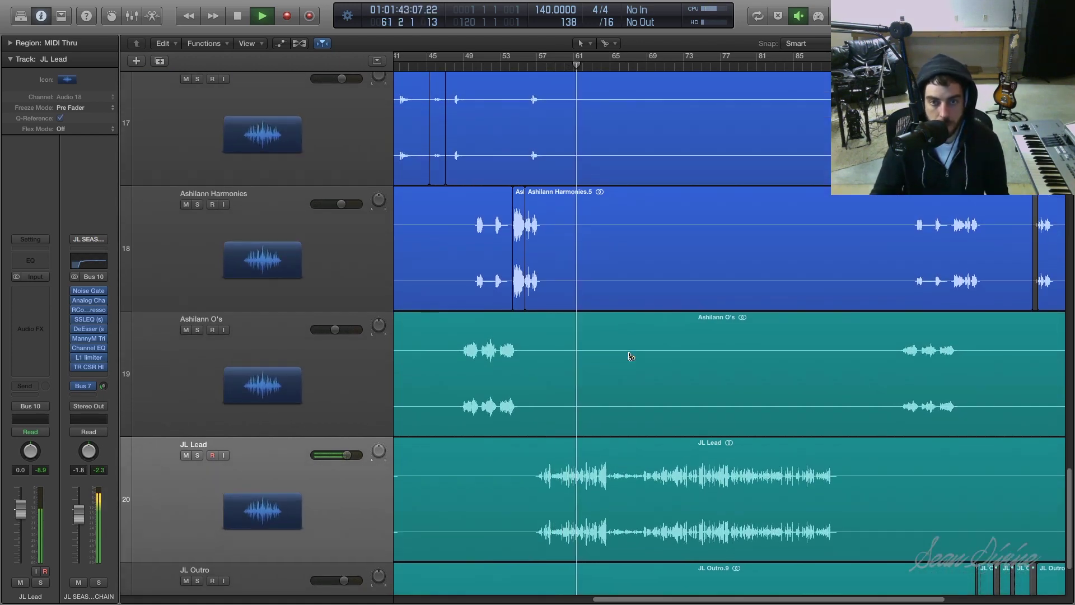
key(super+Right)
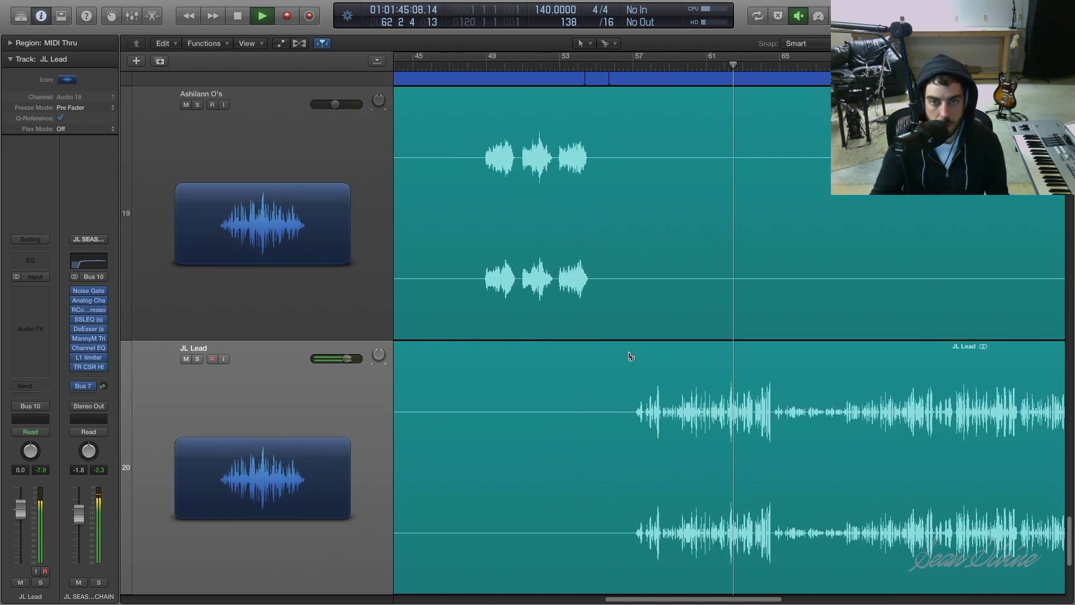
drag(676, 601, 722, 600)
Stop playback around bar 64 and return the playhead to bar 57.
scroll(655, 465, down, 5)
scroll(655, 466, up, 2)
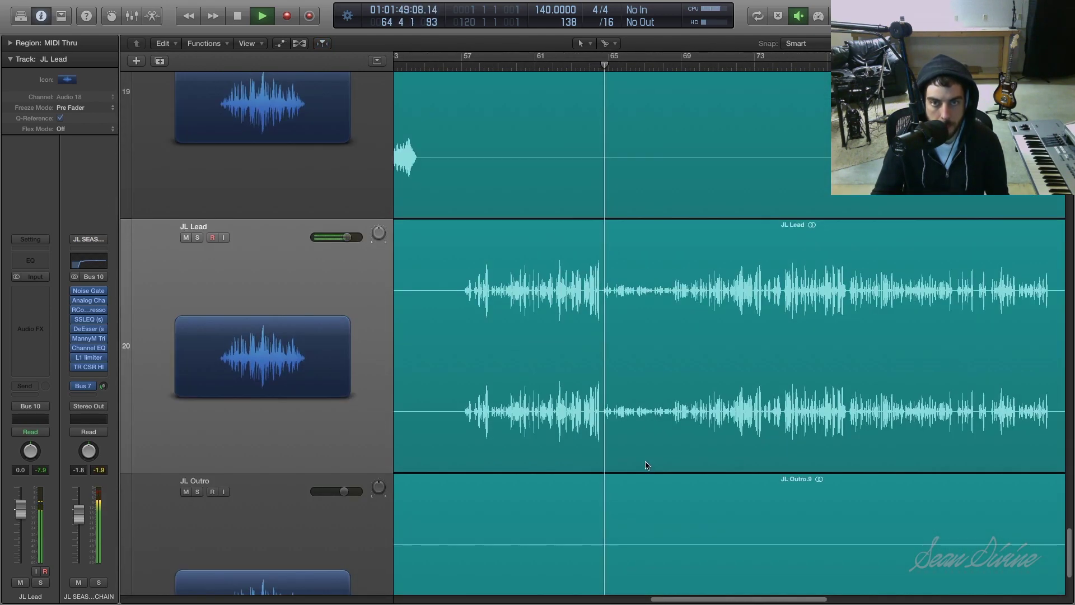
key(space)
click(462, 65)
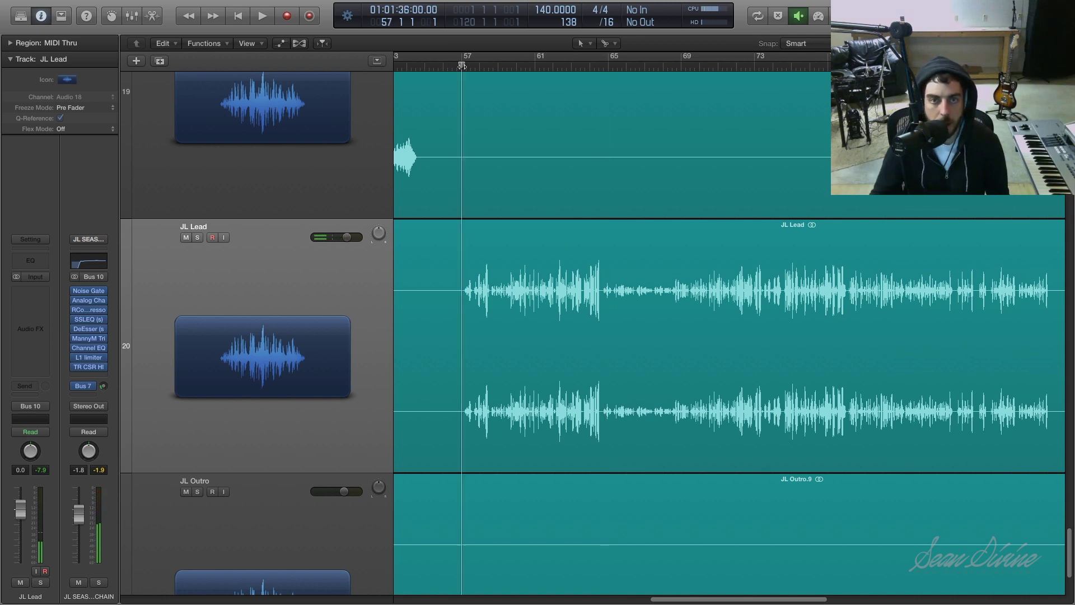
Select the JL Lead vocal region that begins just after bar 57.
scroll(550, 210, down, 1)
click(555, 242)
click(605, 173)
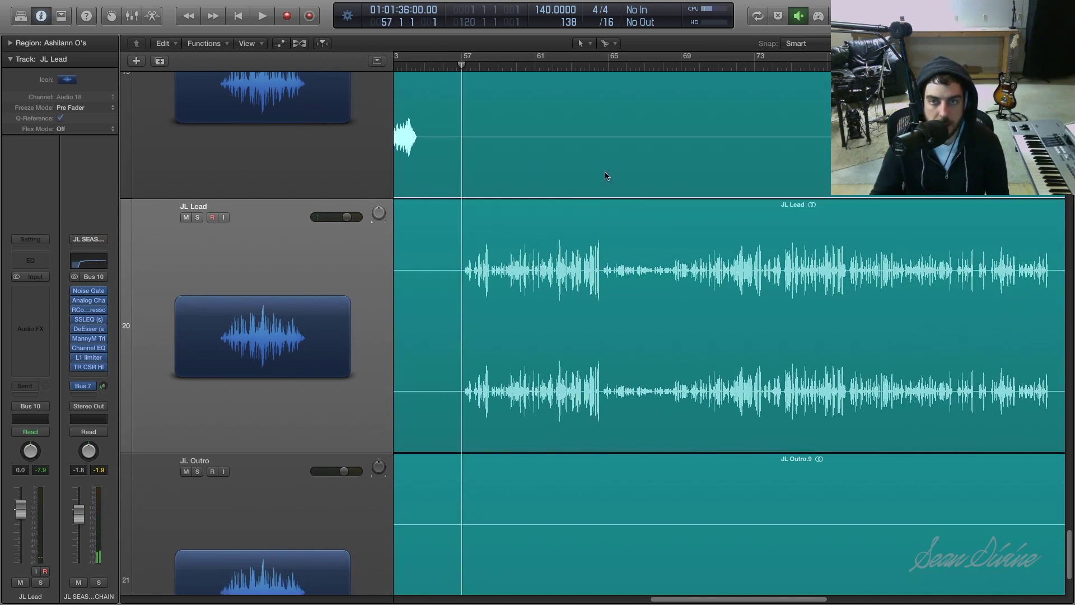
click(594, 261)
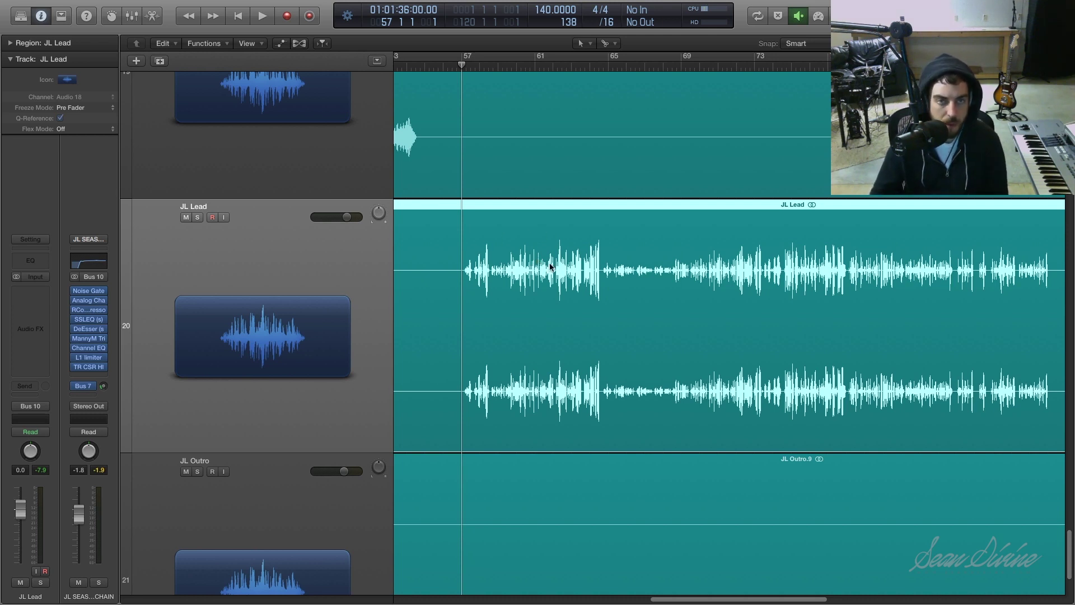
click(550, 179)
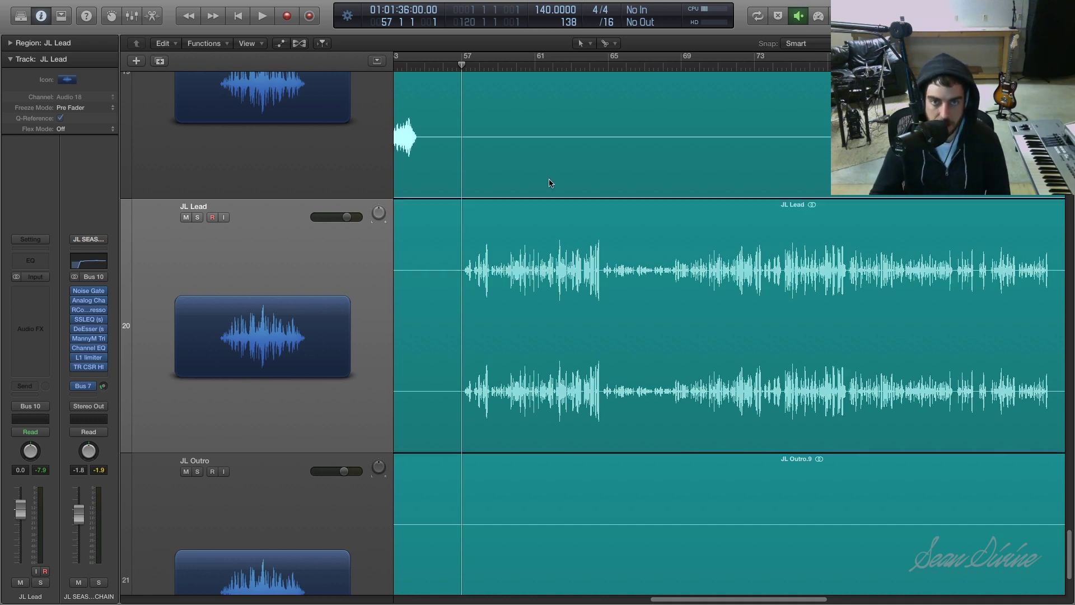
click(550, 239)
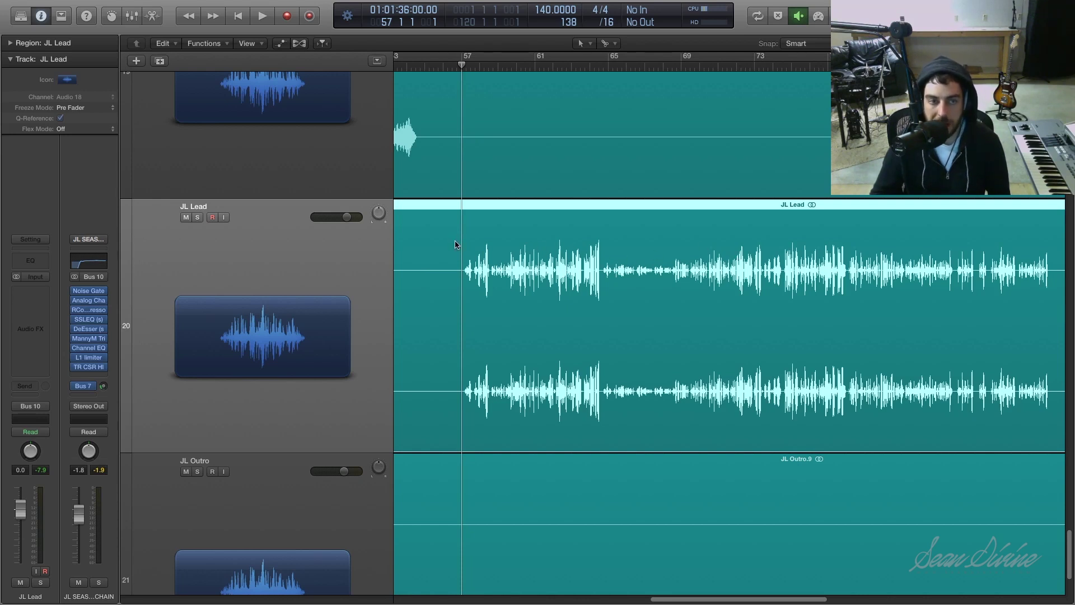
Open the JL Lead region in the Audio Editor's File view.
double_click(557, 262)
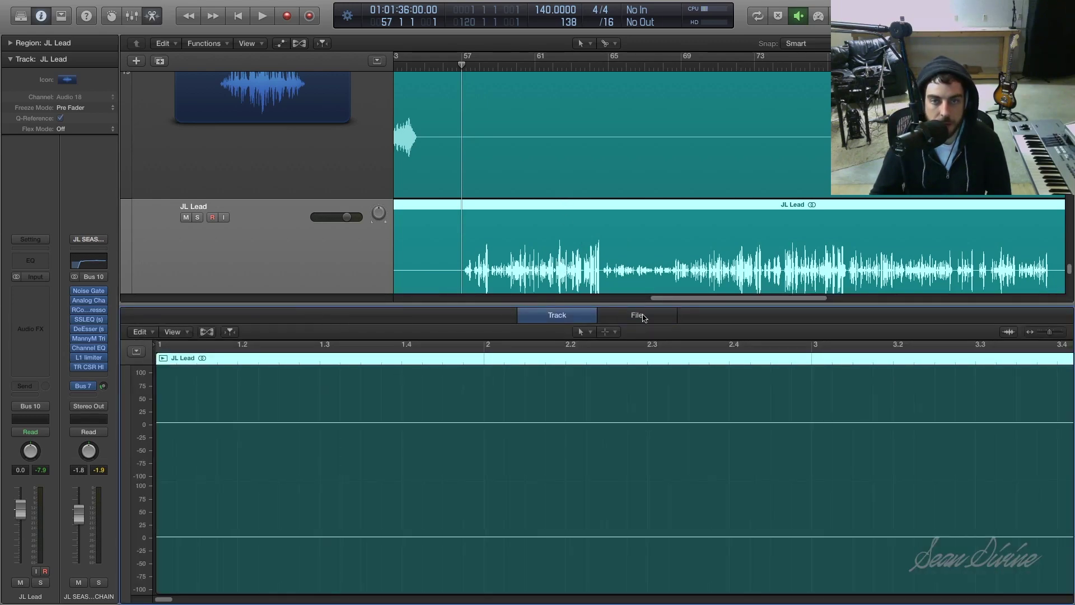
click(637, 316)
click(562, 317)
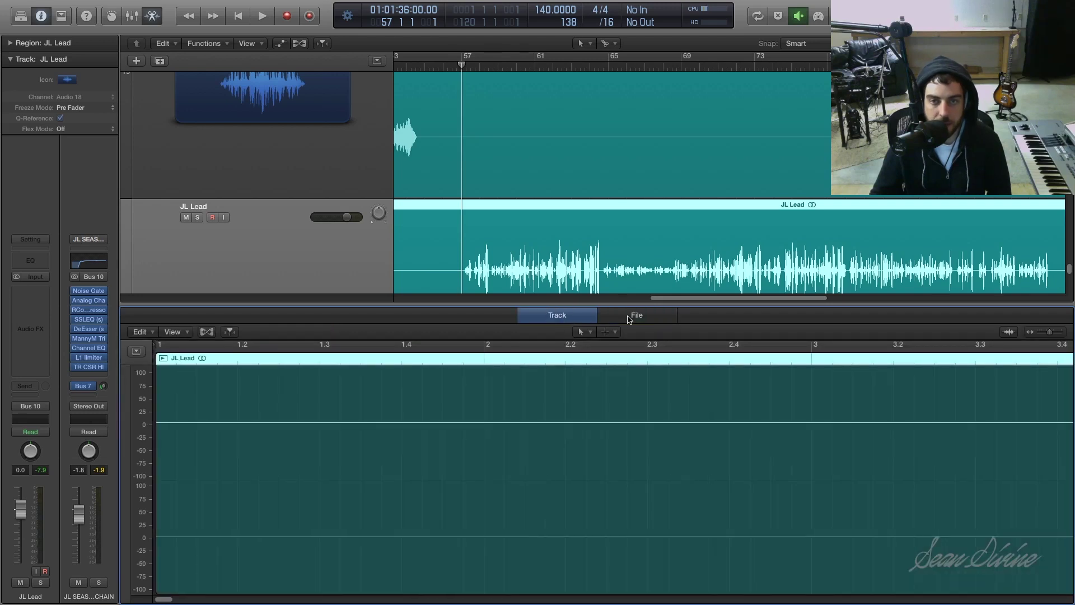
click(629, 319)
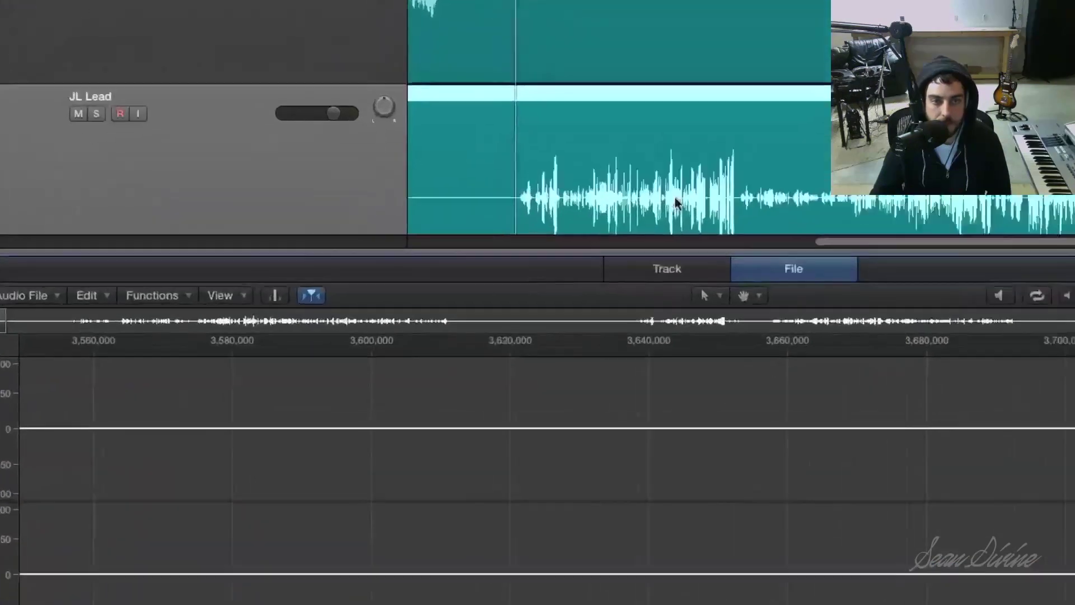
scroll(676, 203, down, 3)
scroll(677, 203, up, 1)
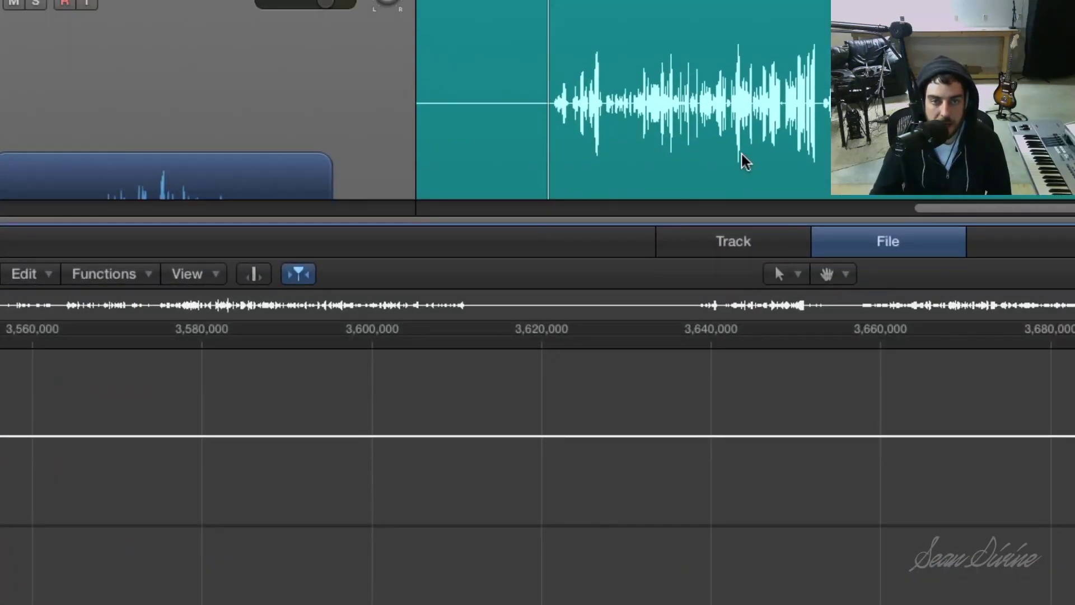
Bring up Function Settings from the Functions menu.
click(162, 299)
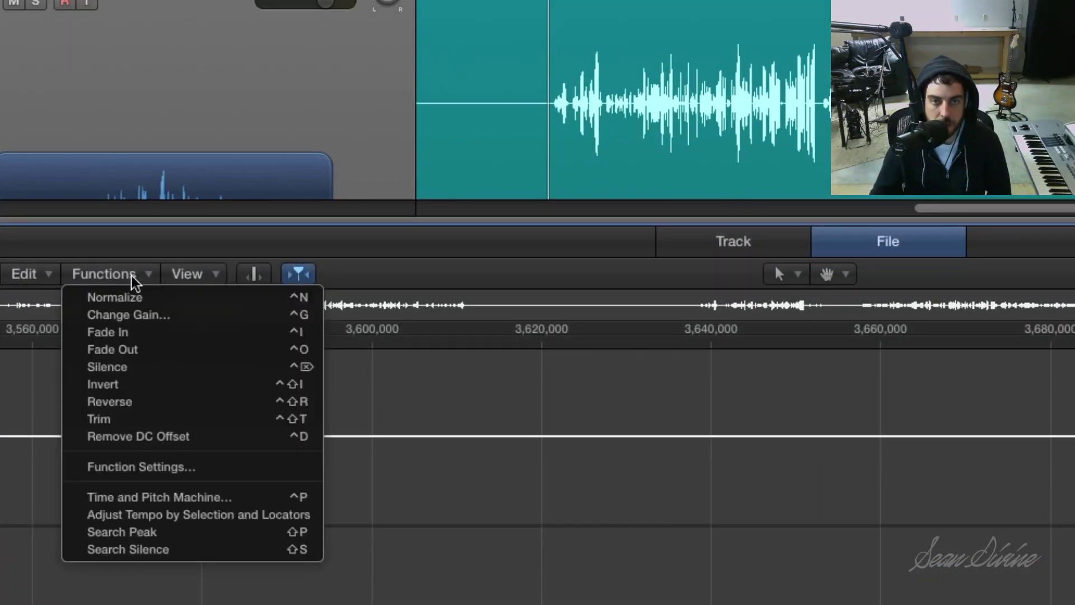
click(133, 278)
click(133, 278)
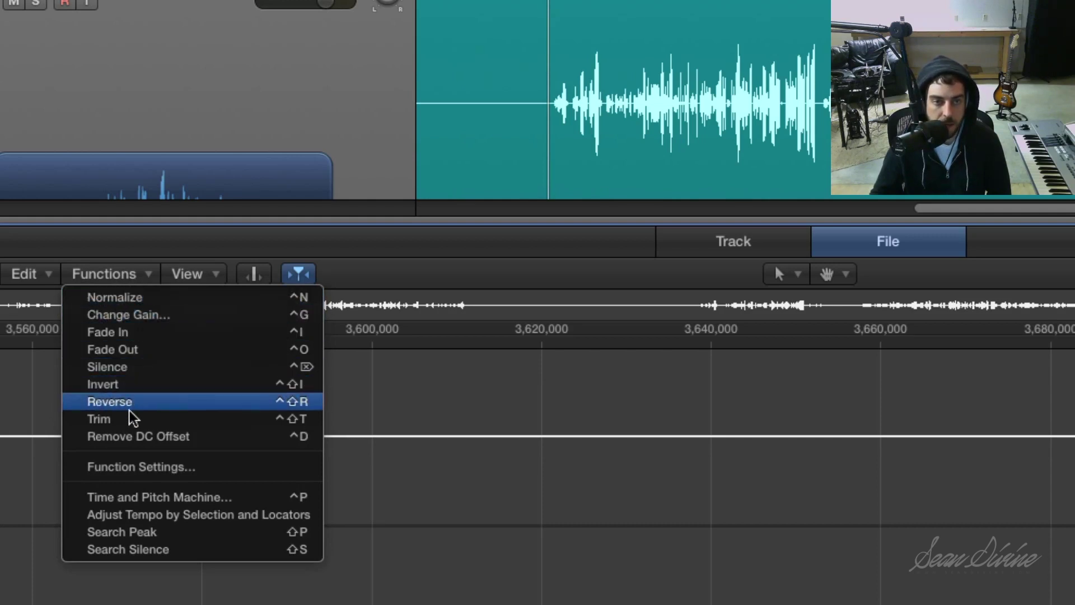
click(239, 476)
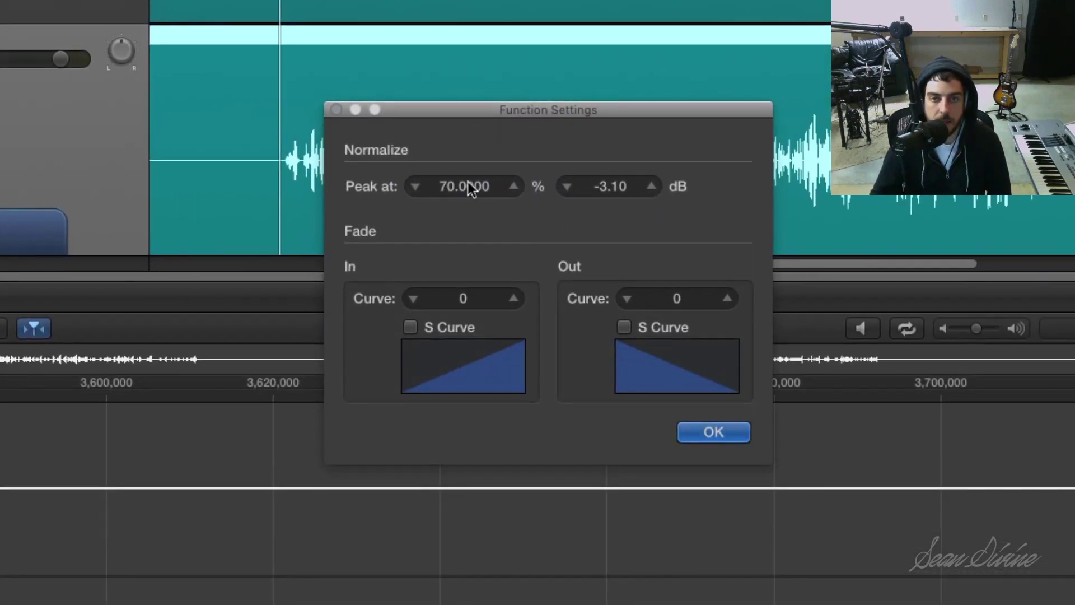
Set the normalize Peak at value to 70% (-3.10 dB) and confirm with OK.
double_click(470, 188)
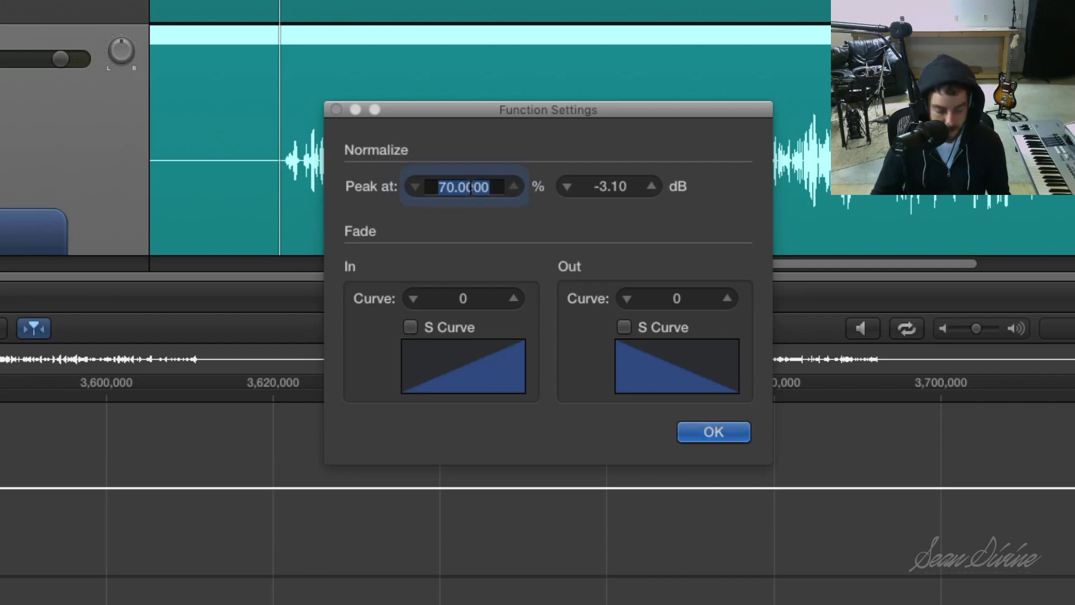
text(100)
key(Return)
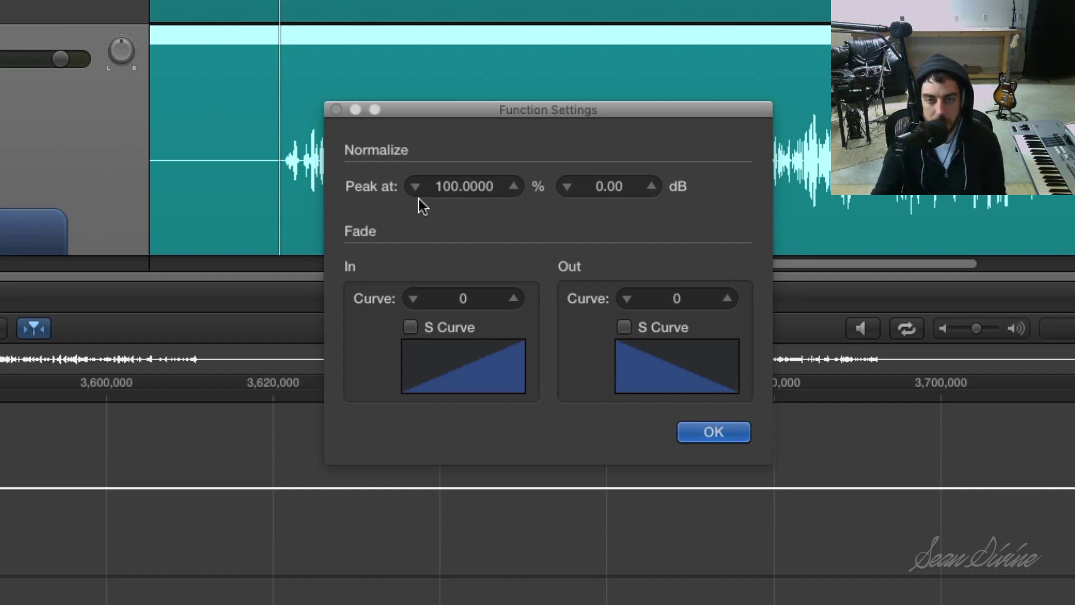
click(453, 190)
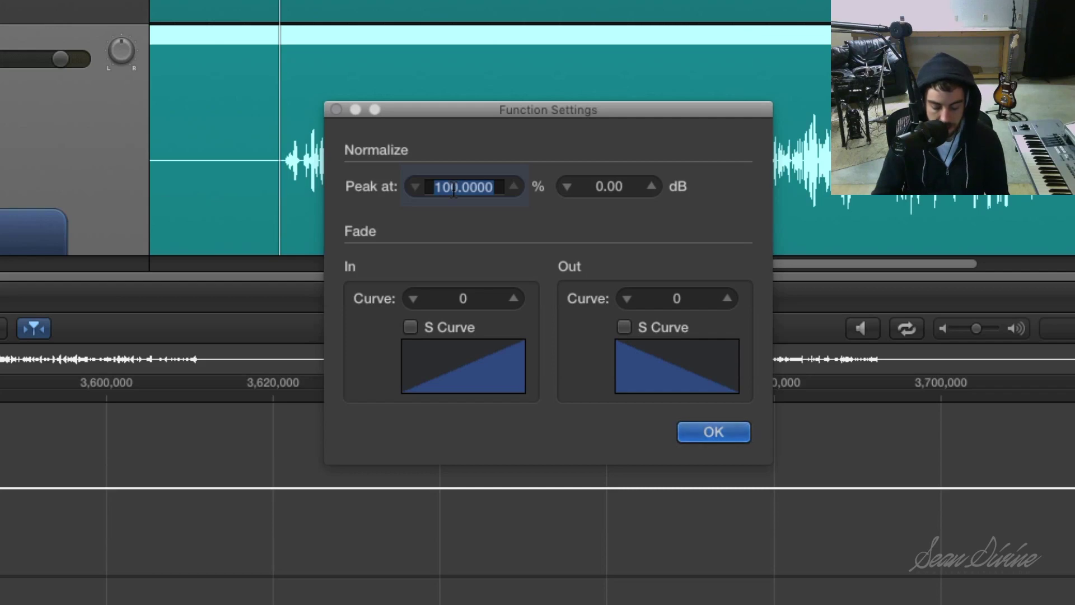
text(55)
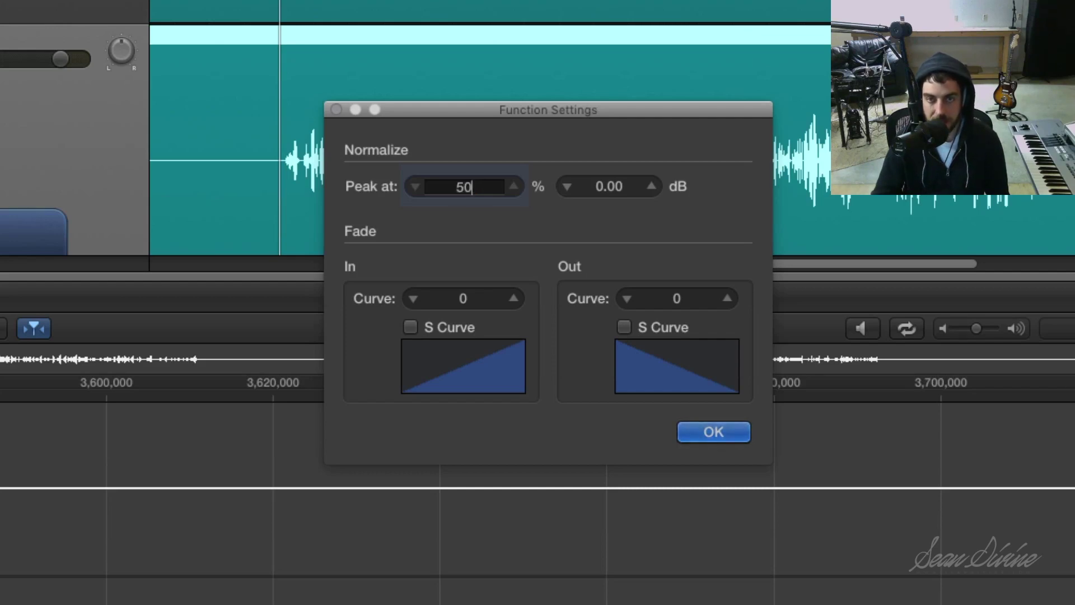
key(BackSpace)
key(BackSpace)
text(60)
key(BackSpace)
key(BackSpace)
text(70)
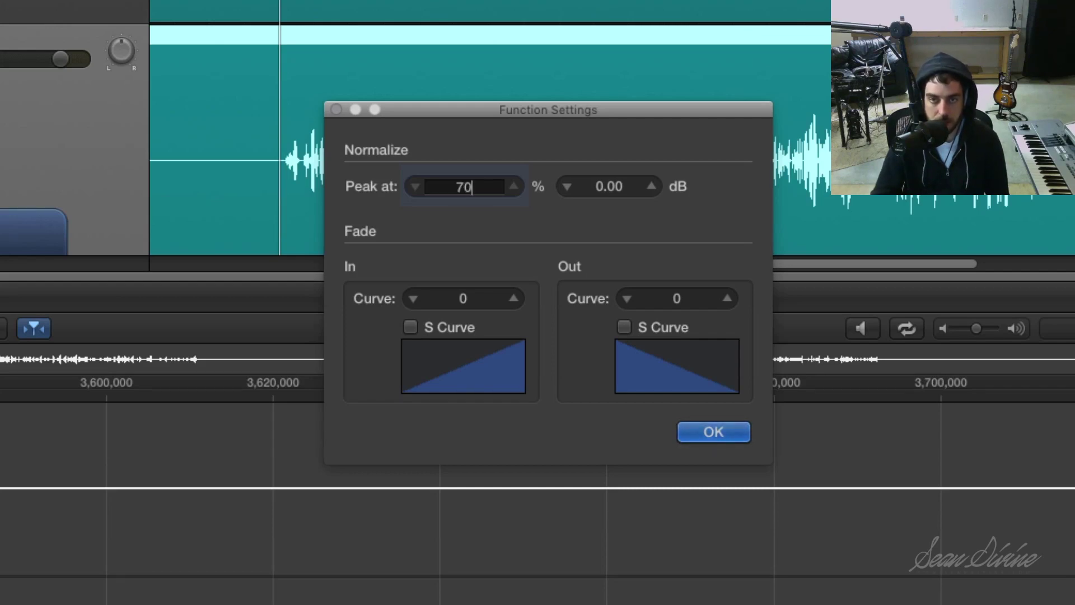
key(Tab)
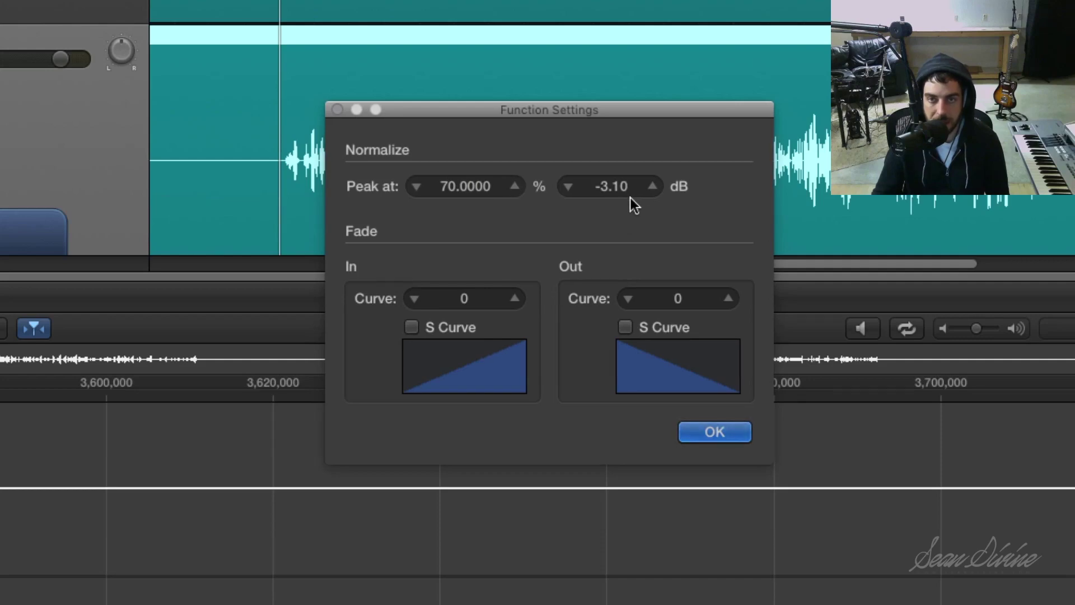
click(708, 436)
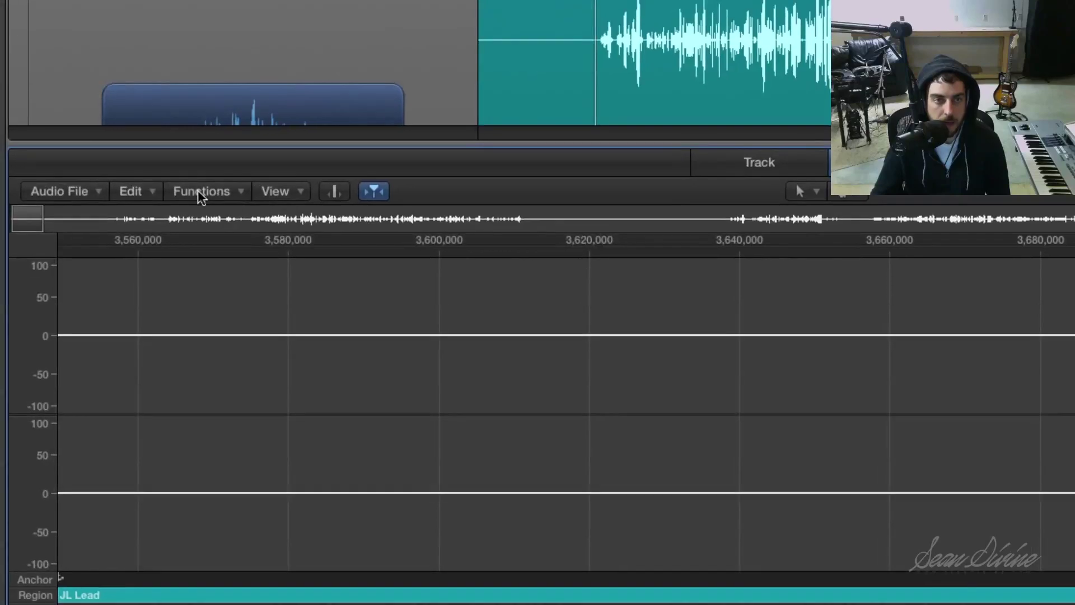
Apply Functions > Normalize to the JL Lead audio file.
click(200, 192)
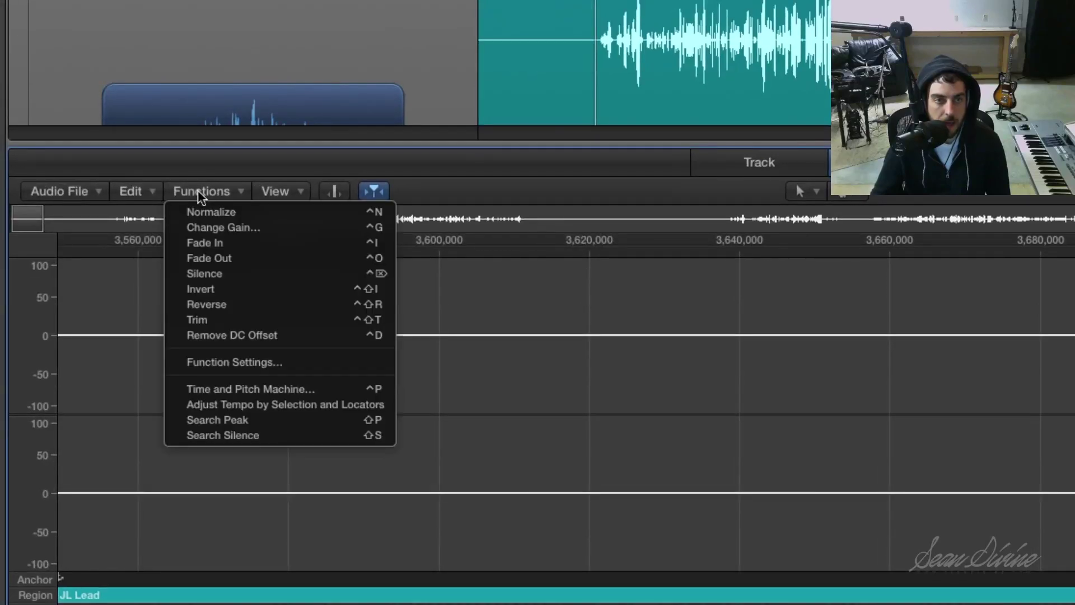
click(225, 212)
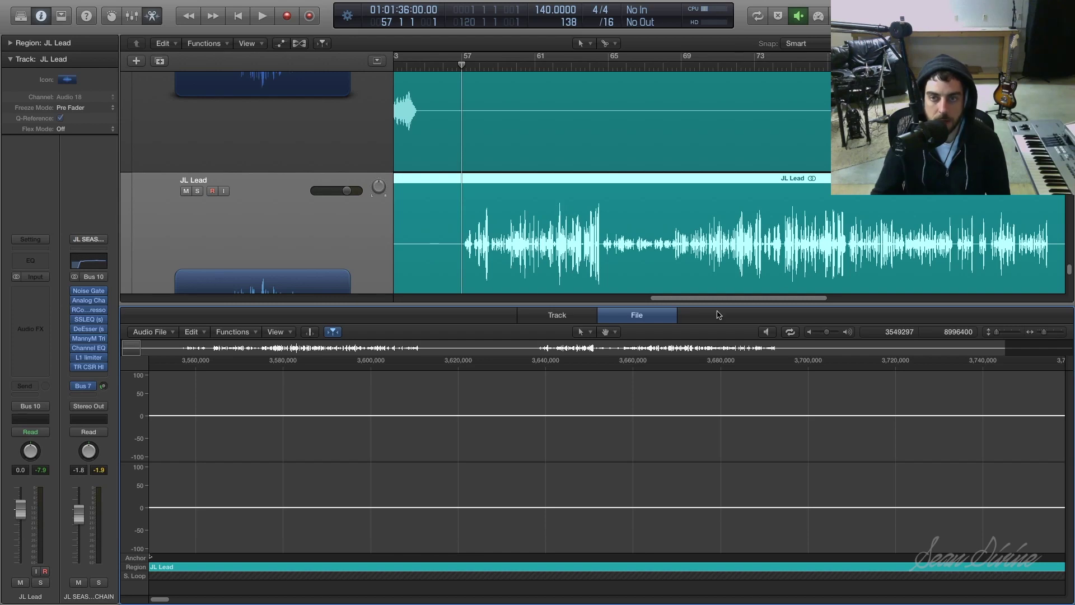
Close the file editor, enable cycle mode, and raise the JL Lead fader to 0.3 dB.
key(e)
key(c)
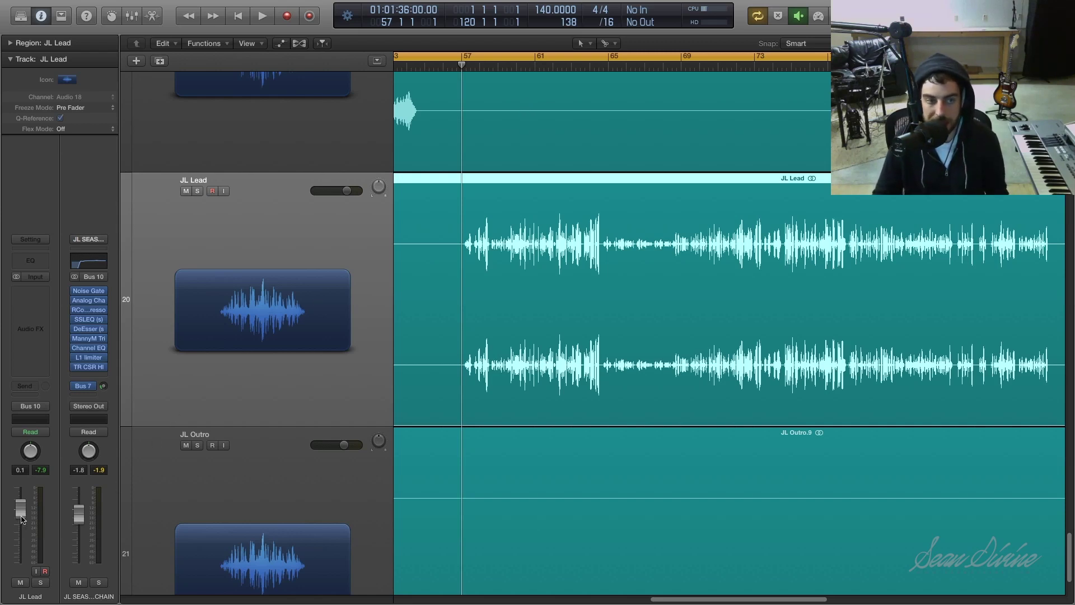
mouse_move(22, 515)
mouse_down()
mouse_move(23, 504)
mouse_move(19, 512)
mouse_up()
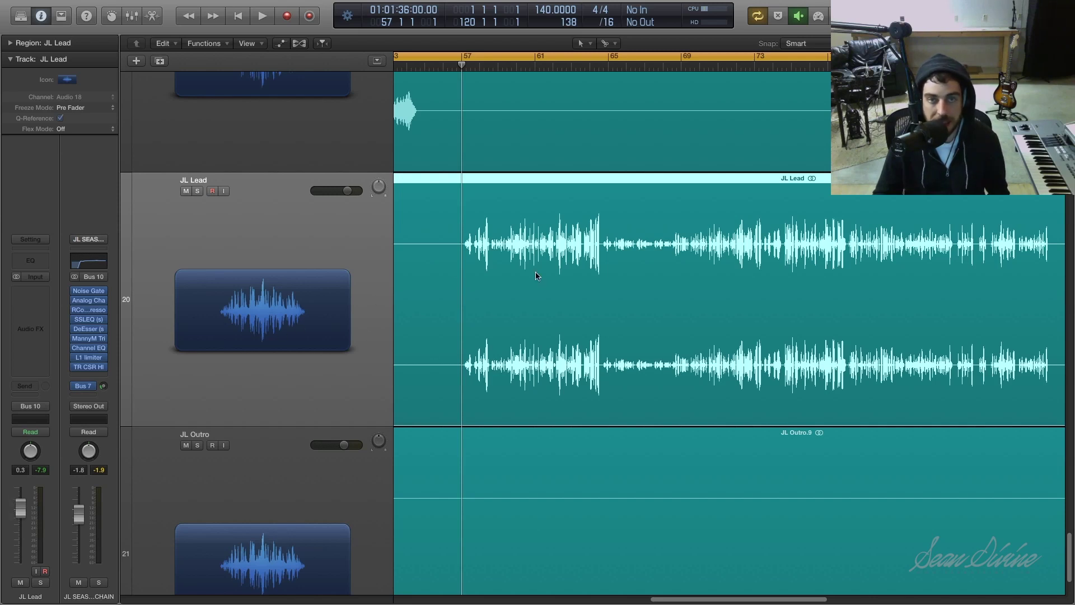